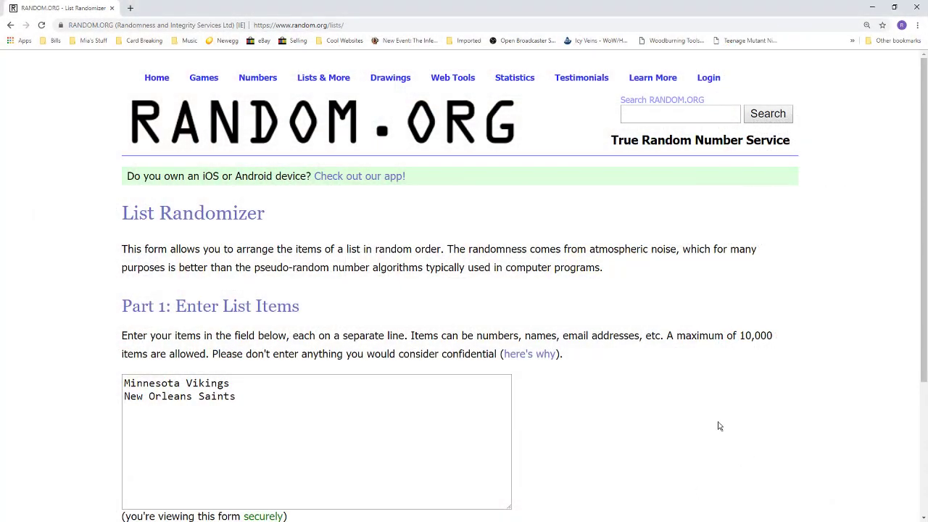
# - Randomize the list of Minnesota Vikings and New Orleans Saints three times, and highlight the line stating the number of randomizations
pyautogui.scroll(-1, 715, 428)
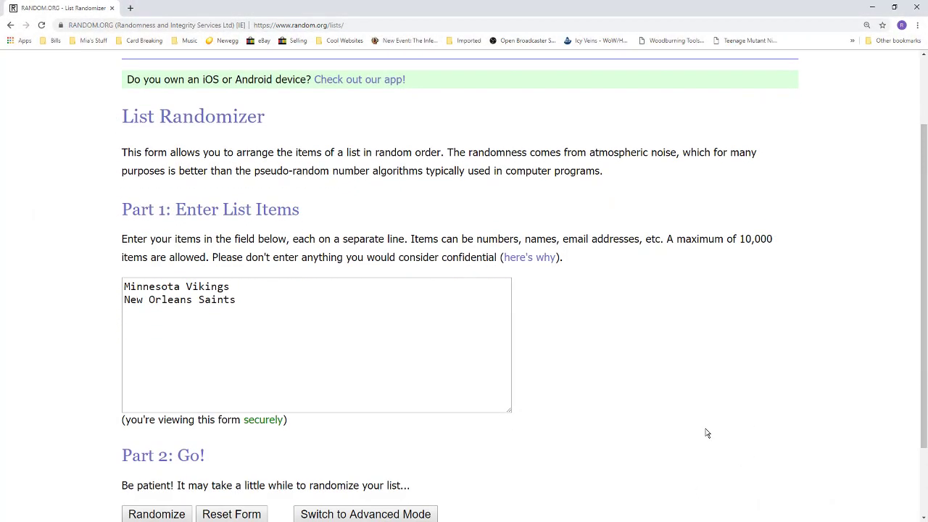
pyautogui.scroll(-1, 707, 433)
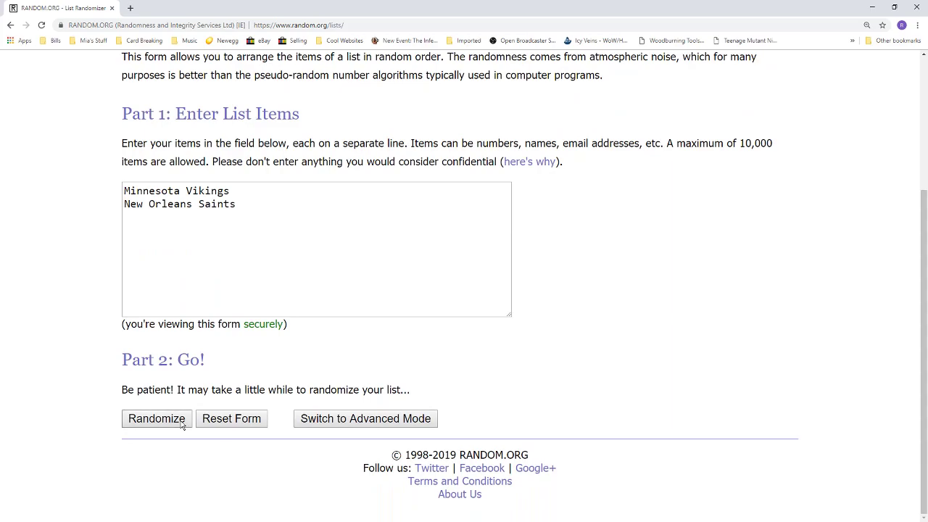
pyautogui.click(181, 425)
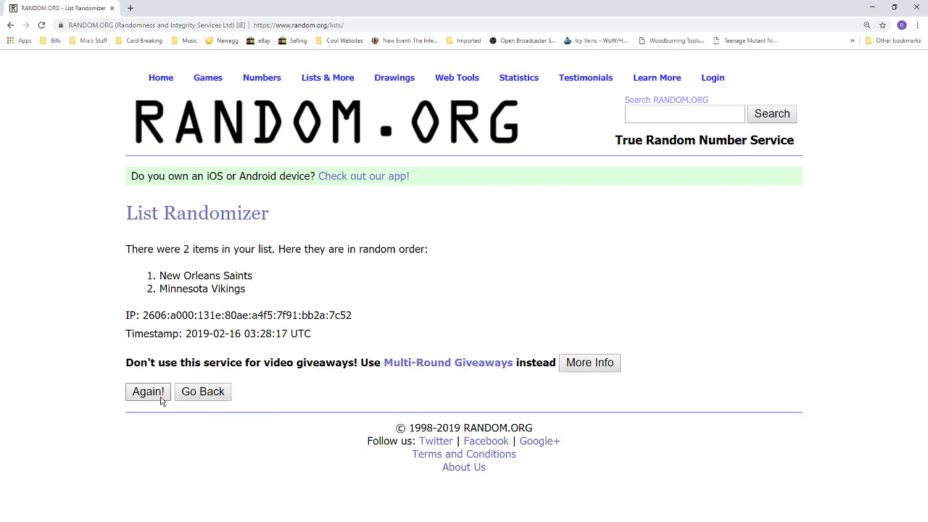
pyautogui.click(161, 399)
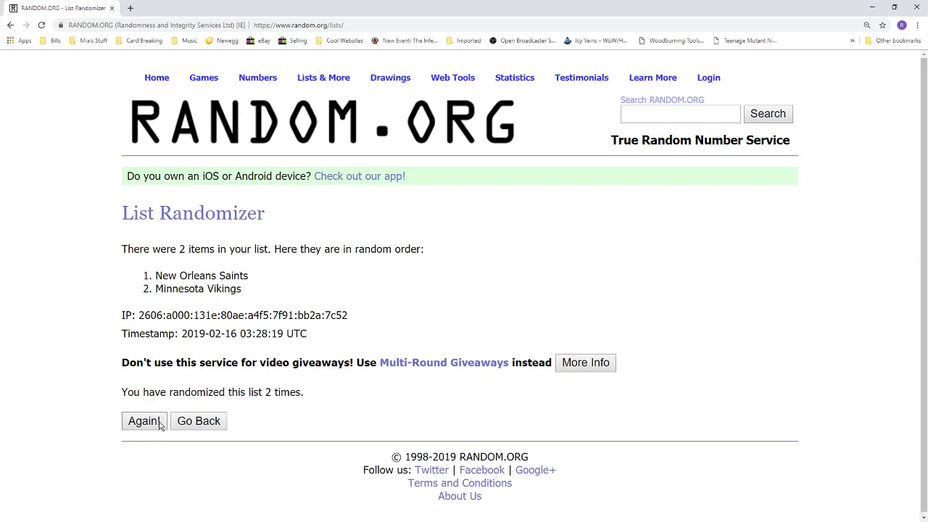
pyautogui.click(161, 425)
pyautogui.moveTo(240, 334); pyautogui.dragTo(314, 335)
pyautogui.moveTo(253, 392); pyautogui.dragTo(305, 393)
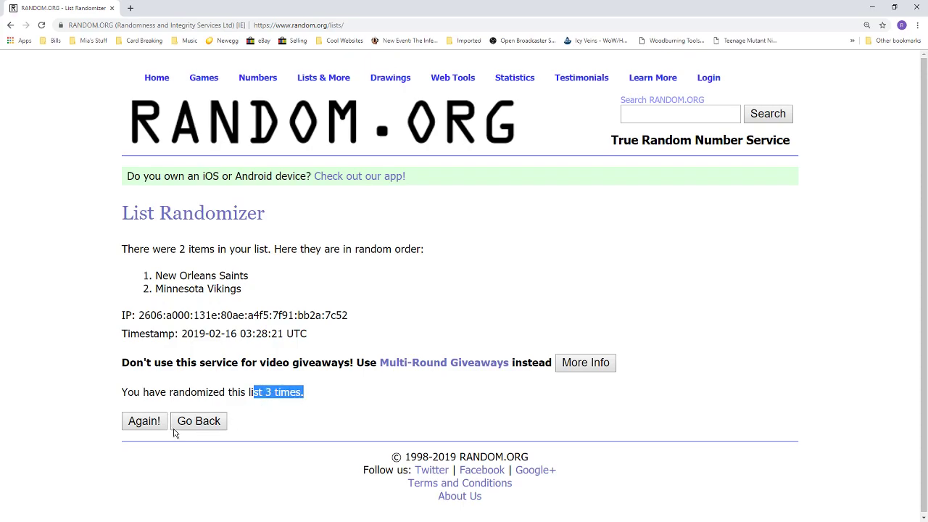
# - Randomize the two-team list two more times, and highlight the randomization count and the first-ranked team
pyautogui.click(161, 423)
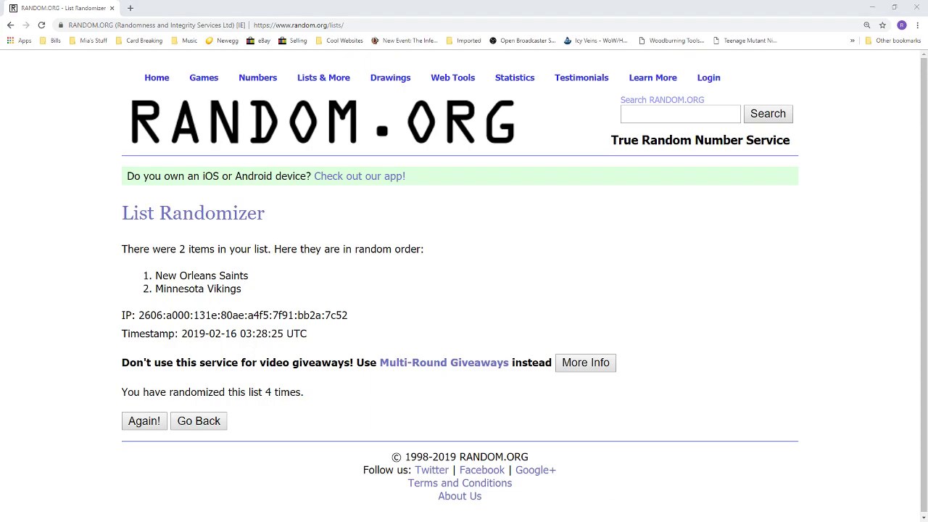
pyautogui.click(154, 423)
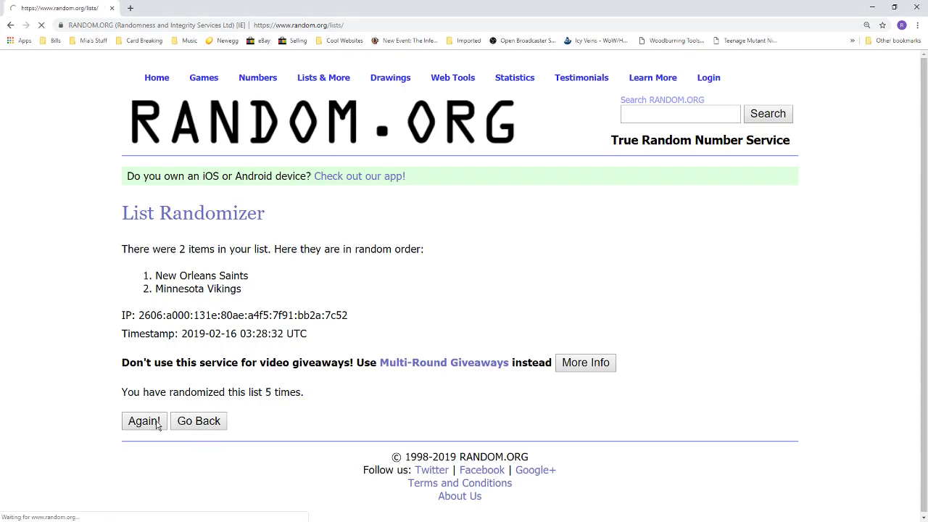
pyautogui.moveTo(254, 389); pyautogui.dragTo(312, 398)
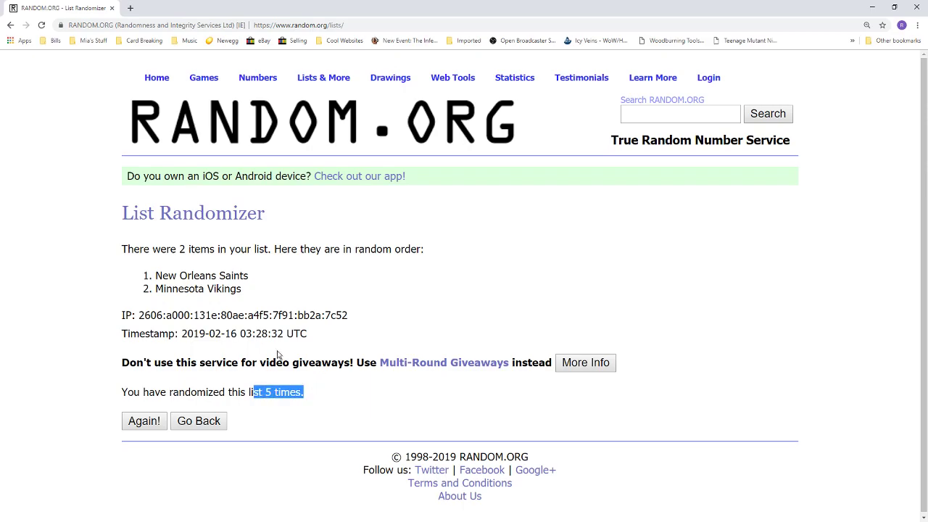
pyautogui.moveTo(156, 276); pyautogui.dragTo(255, 273)
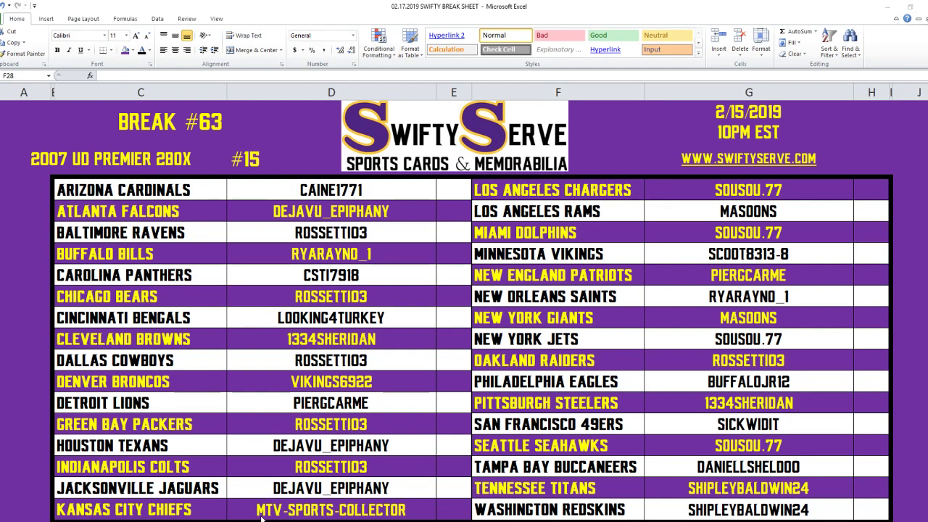
# - In Excel, highlight the Kansas City Chiefs row of the Break #63 sheet and go to the Break #64 sheet
pyautogui.moveTo(123, 510); pyautogui.dragTo(331, 510)
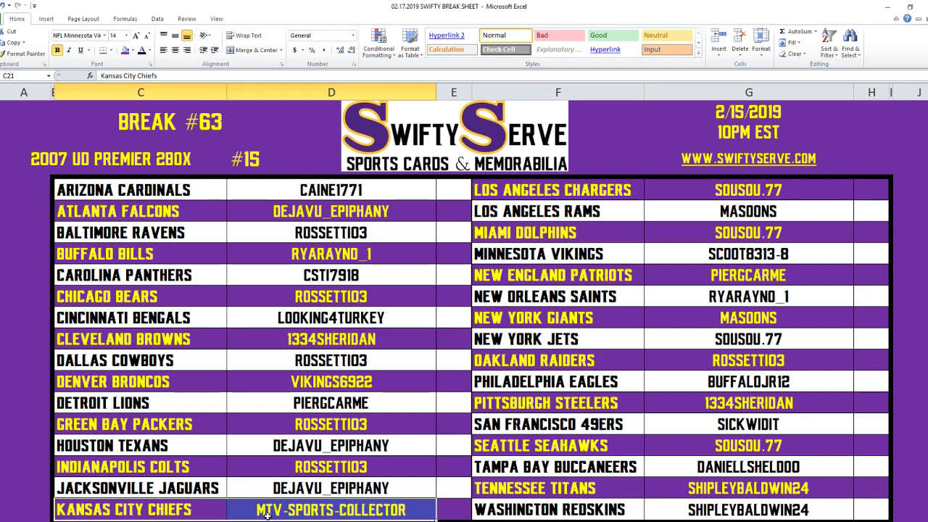
pyautogui.hotkey('ctrl', 'pagedown')
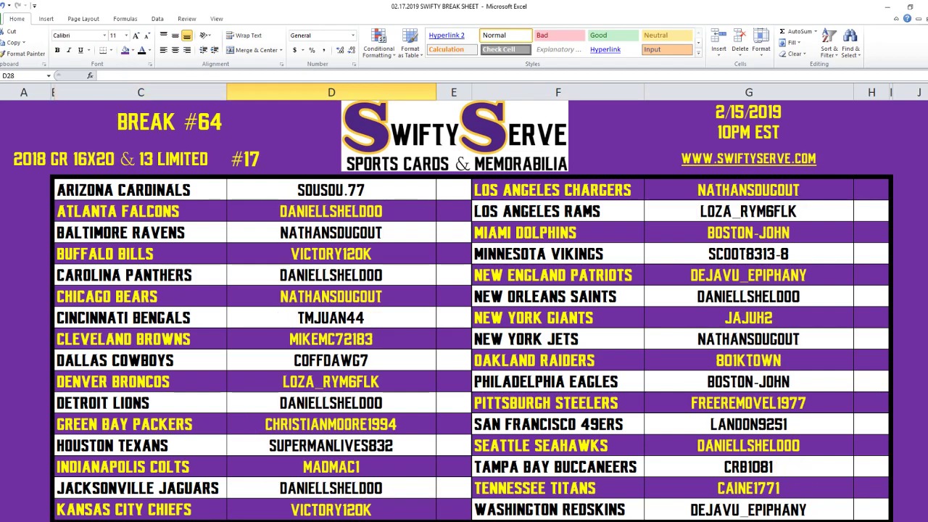
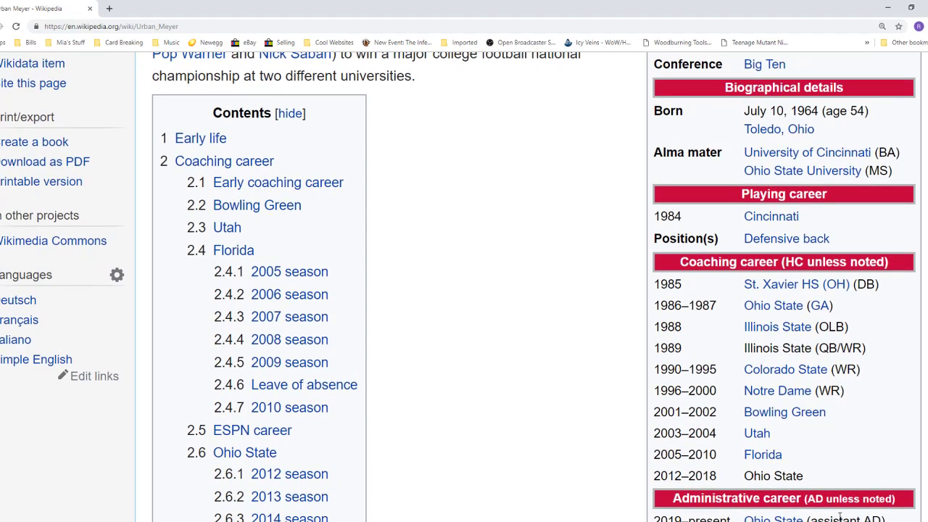
# - Review the coaching career and head coaching record in the Urban Meyer Wikipedia article, and minimize the browser
pyautogui.scroll(1, 459, 286)
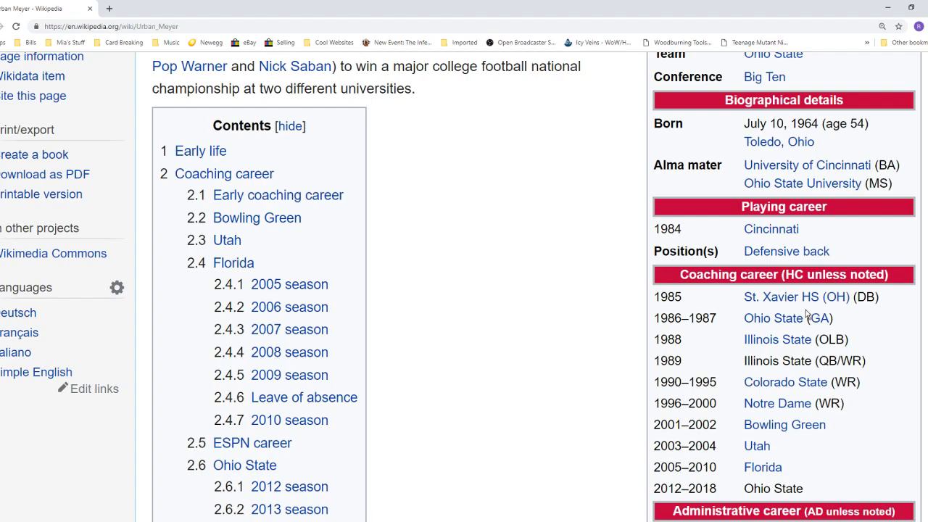
pyautogui.scroll(-1, 805, 294)
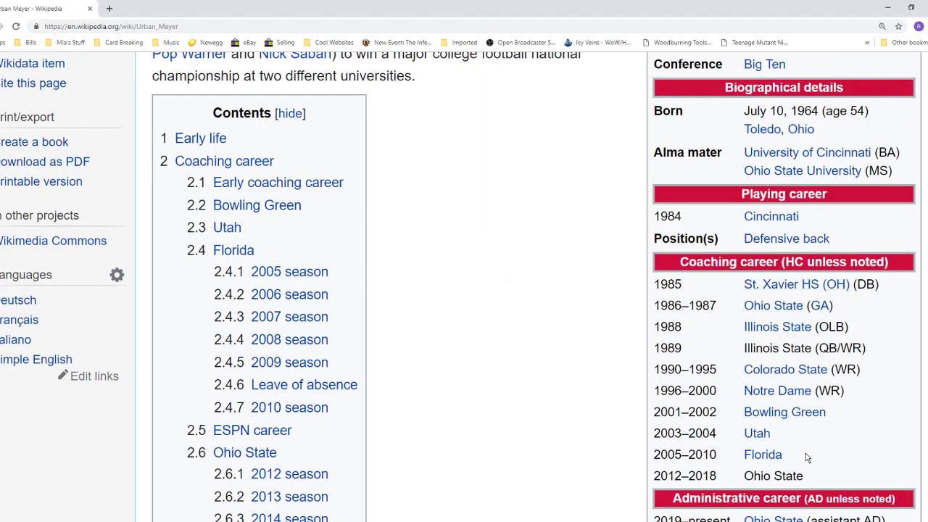
pyautogui.scroll(-1, 806, 455)
pyautogui.scroll(-3, 839, 446)
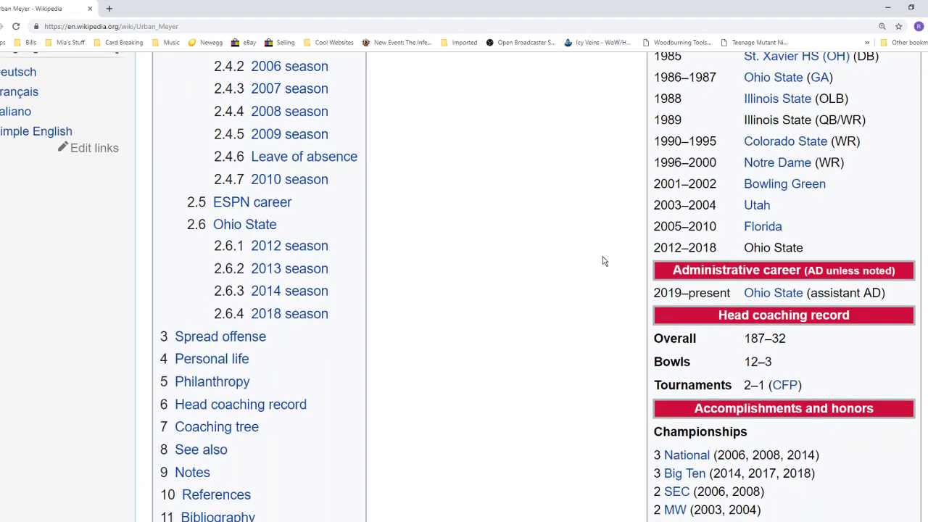
pyautogui.scroll(5, 604, 264)
pyautogui.scroll(10, 603, 267)
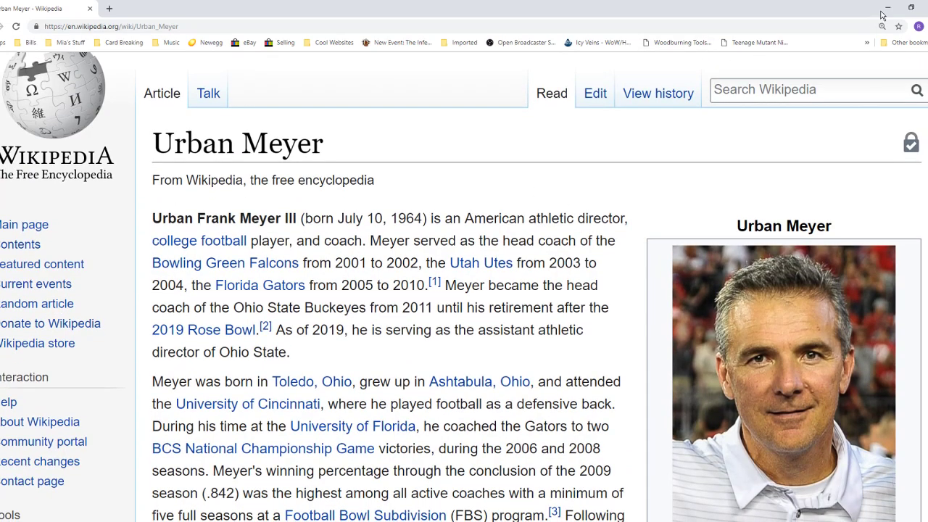
pyautogui.click(885, 12)
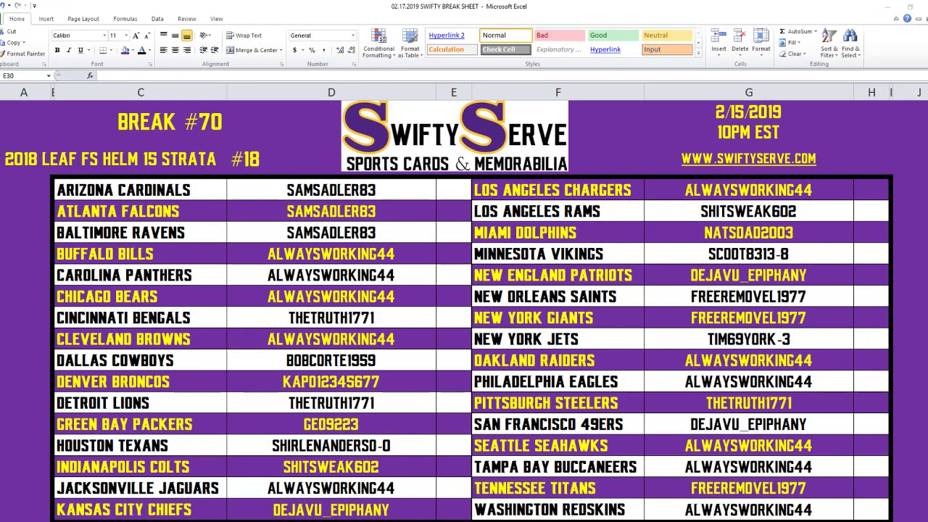
# - Open a blank List Randomizer form on RANDOM.ORG and return to the Break #70 sheet in Excel
pyautogui.hotkey('alt', 'Tab')
pyautogui.moveTo(560, 119)
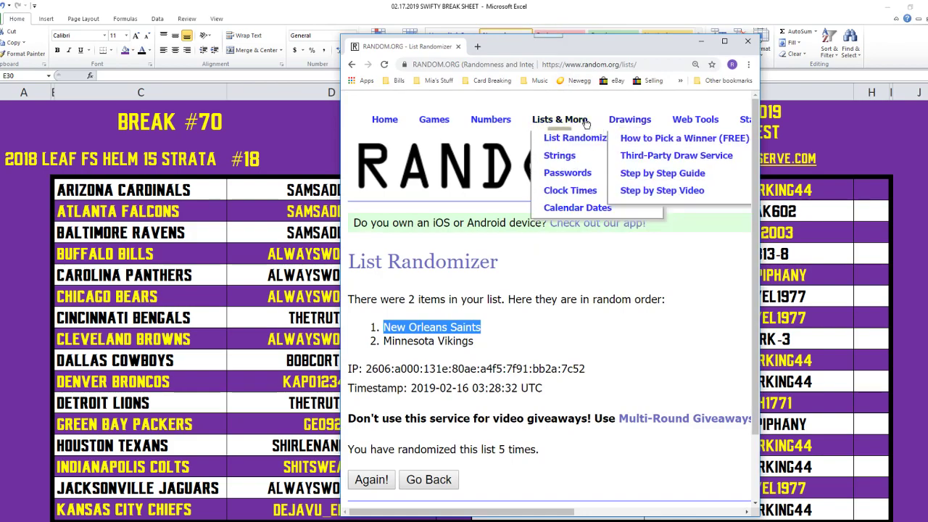
pyautogui.click(700, 42)
# - Copy the teams and usernames from Arizona Cardinals to Kansas City Chiefs and paste them into the List Randomizer items field
pyautogui.moveTo(160, 190); pyautogui.dragTo(297, 509)
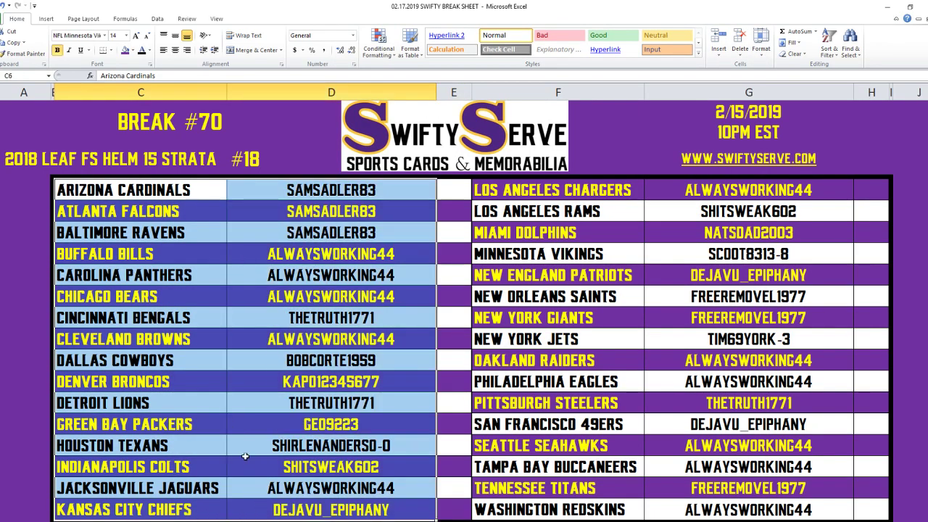
pyautogui.hotkey('ctrl', 'c')
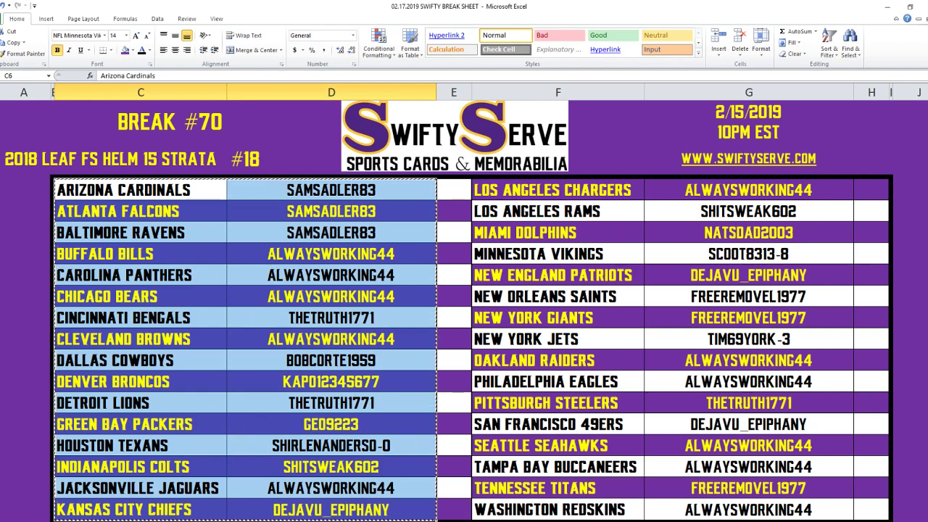
pyautogui.hotkey('alt', 'Tab')
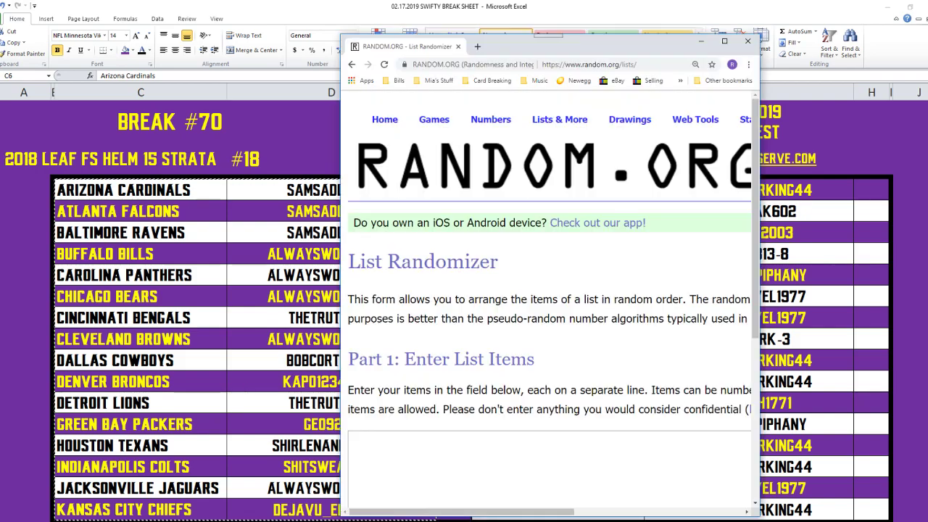
pyautogui.click(363, 449)
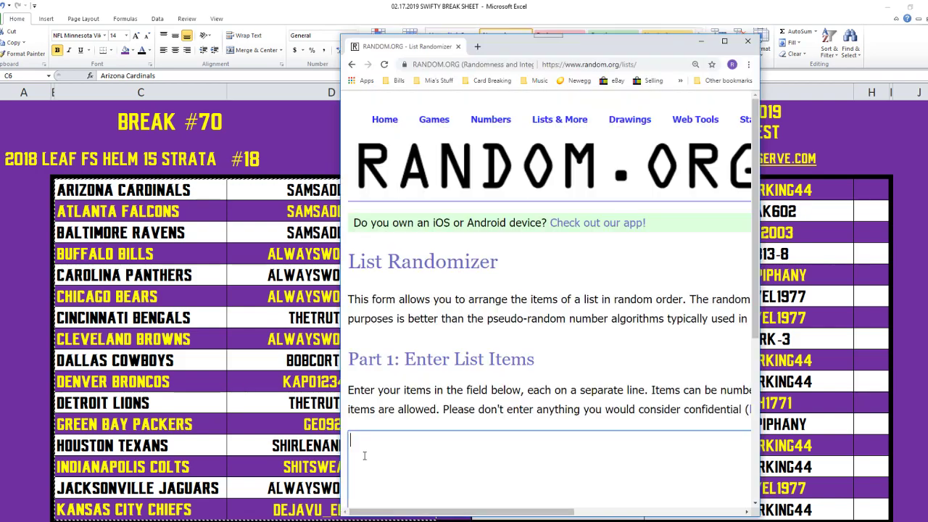
pyautogui.hotkey('ctrl', 'v')
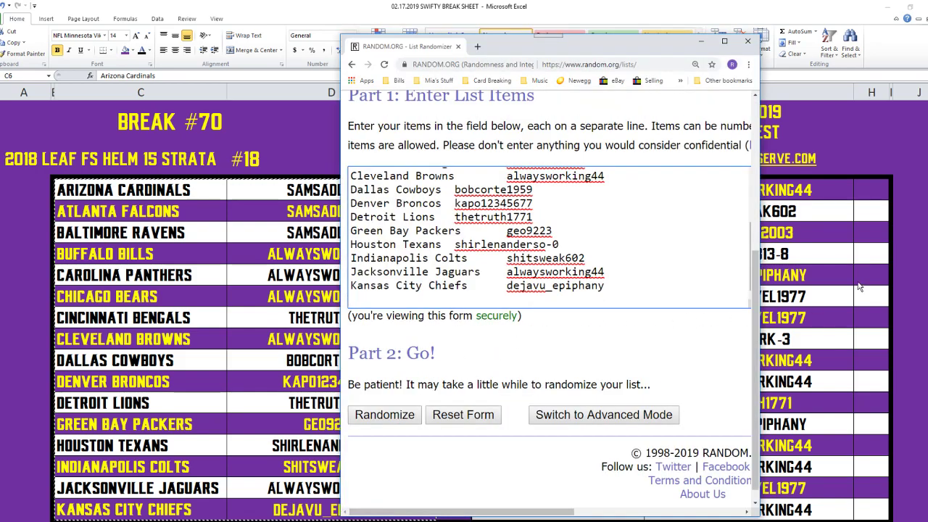
# - Copy the Los Angeles Chargers to Washington Redskins rows from Excel and append them to the randomizer list without a trailing blank line
pyautogui.hotkey('alt', 'Tab')
pyautogui.moveTo(637, 191); pyautogui.dragTo(734, 507)
pyautogui.hotkey('ctrl', 'c')
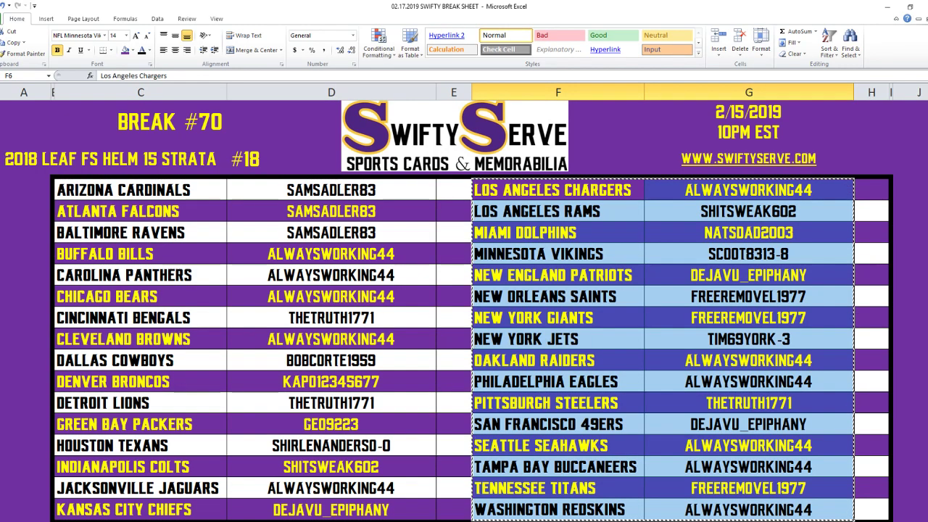
pyautogui.hotkey('alt', 'Tab')
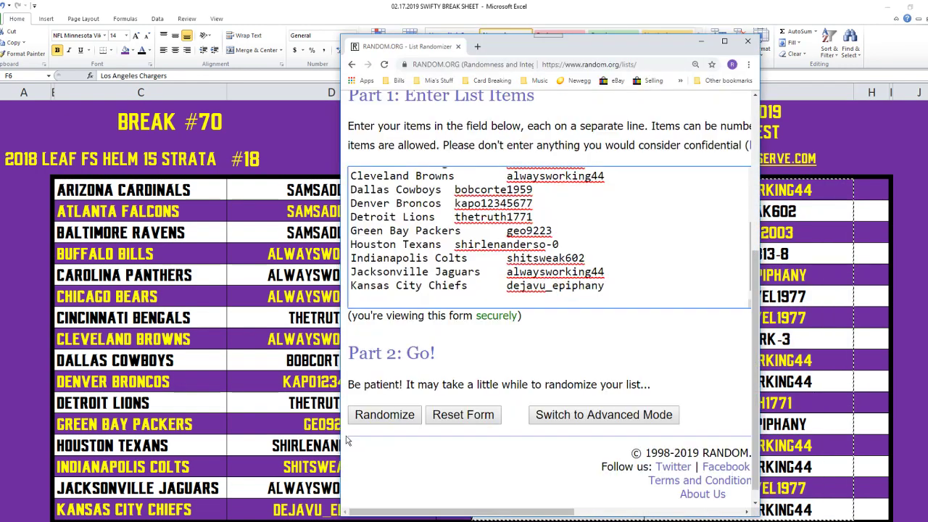
pyautogui.click(350, 299)
pyautogui.hotkey('ctrl', 'v')
pyautogui.press('BackSpace')
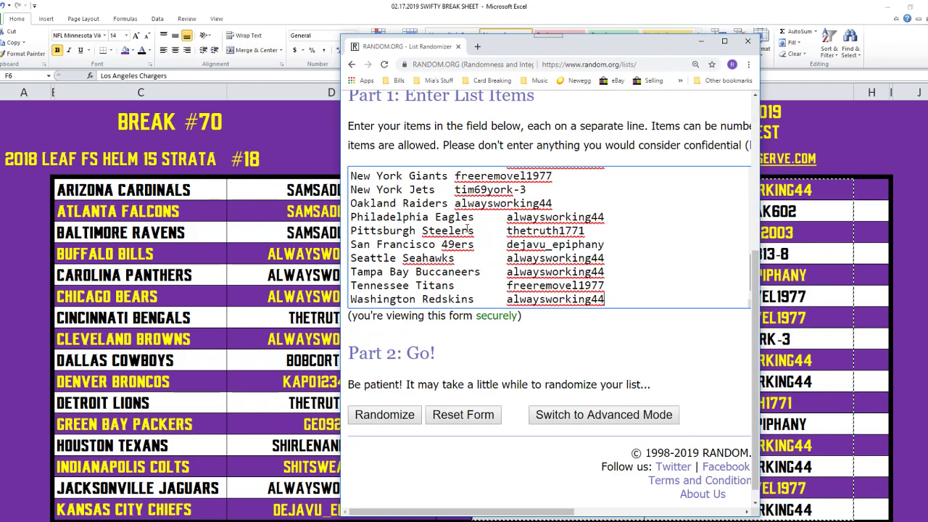
# - Insert extra spacing before the Oakland Raiders username to align it with the column, and select that spacing for reuse
pyautogui.click(455, 203)
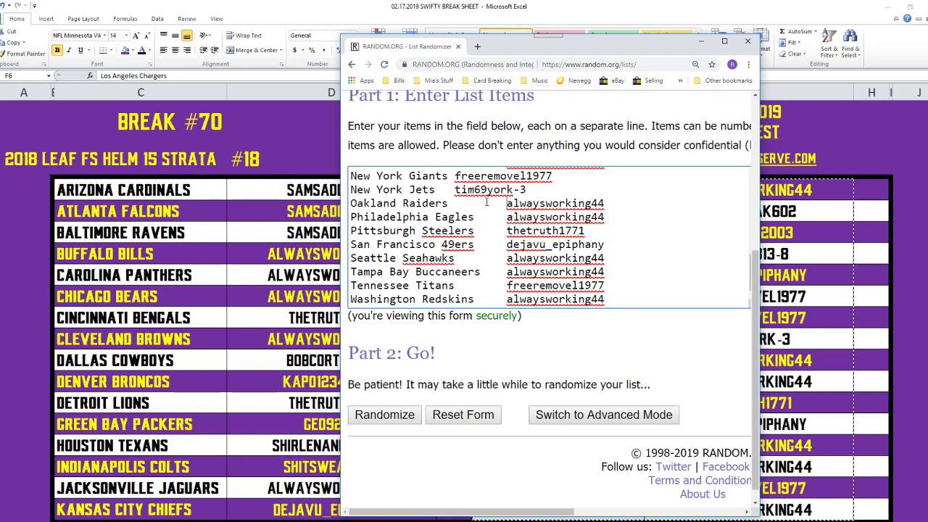
pyautogui.hotkey('shift', 'Left')
pyautogui.hotkey('shift', 'Left')
pyautogui.hotkey('shift', 'Left')
pyautogui.hotkey('shift', 'Left')
pyautogui.hotkey('shift', 'Left')
pyautogui.hotkey('shift', 'Left')
pyautogui.hotkey('shift', 'Left')
pyautogui.hotkey('shift', 'Left')
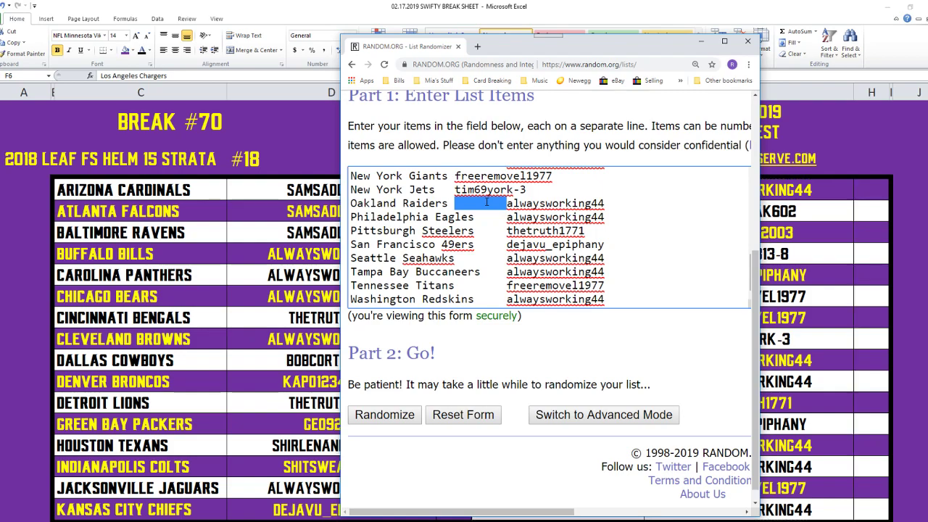
# - Paste the spacing before the New York Jets, New York Giants and Miami Dolphins usernames to align them with the column
pyautogui.scroll(2, 487, 203)
pyautogui.scroll(-1, 451, 281)
pyautogui.click(453, 279)
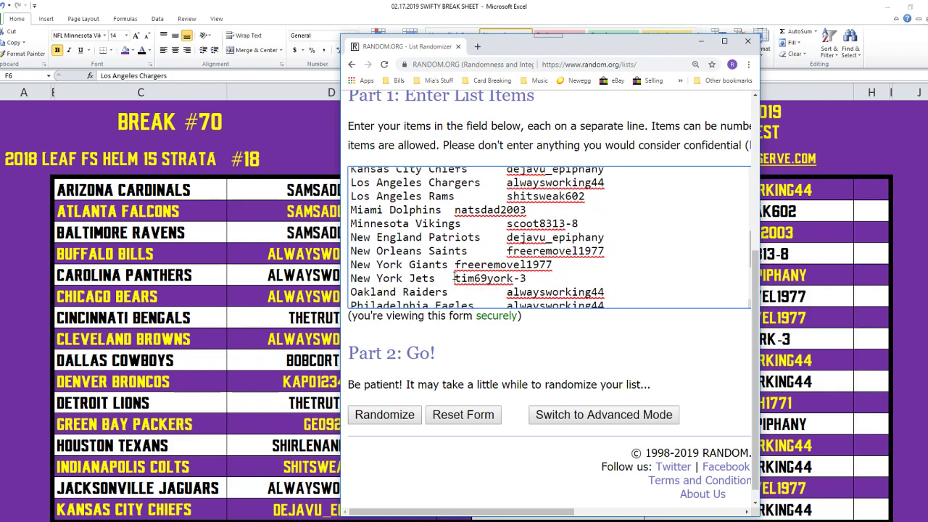
pyautogui.hotkey('ctrl', 'v')
pyautogui.click(454, 265)
pyautogui.hotkey('ctrl', 'v')
pyautogui.click(454, 210)
pyautogui.hotkey('ctrl', 'v')
# - Paste the spacing before the Houston Texans, Detroit Lions, Denver Broncos and Dallas Cowboys usernames to align them
pyautogui.scroll(2, 453, 210)
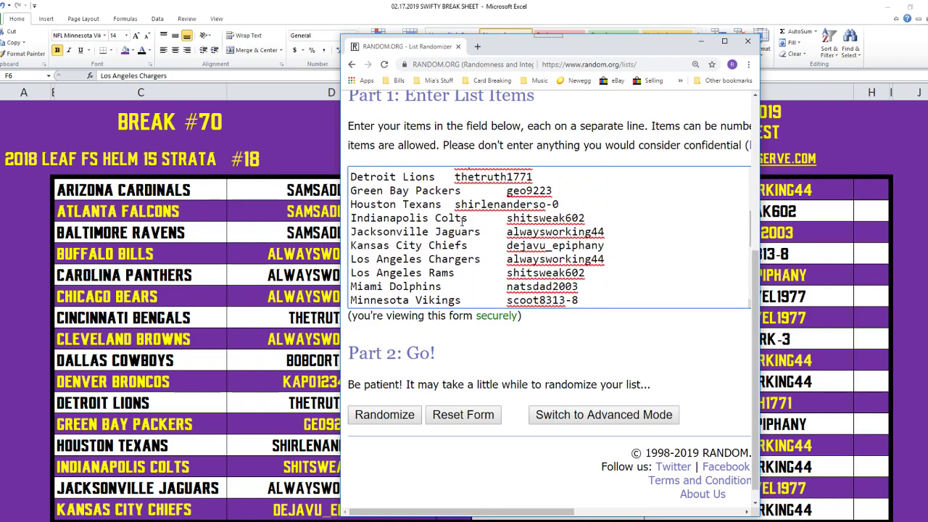
pyautogui.hotkey('ctrl', 'v')
pyautogui.click(454, 227)
pyautogui.hotkey('ctrl', 'v')
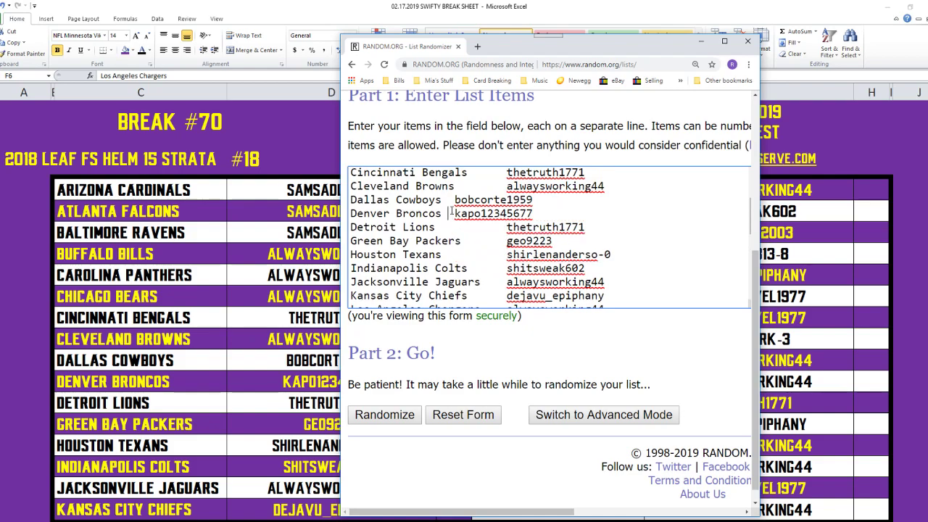
pyautogui.click(454, 214)
pyautogui.hotkey('ctrl', 'v')
pyautogui.click(454, 199)
pyautogui.hotkey('ctrl', 'v')
# - Paste the spacing before the Chicago Bears and Buffalo Bills usernames to complete the column alignment
pyautogui.scroll(1, 457, 216)
pyautogui.scroll(2, 457, 216)
pyautogui.click(454, 244)
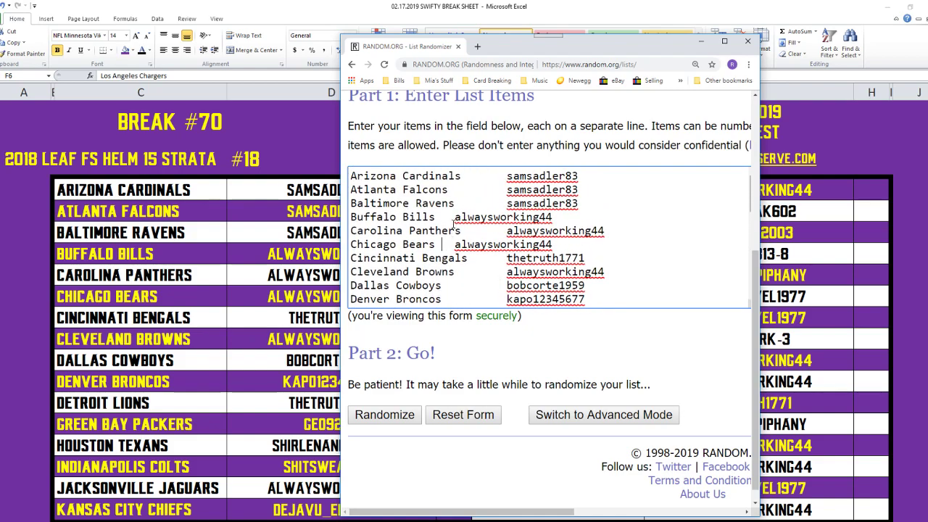
pyautogui.hotkey('ctrl', 'v')
pyautogui.click(454, 215)
pyautogui.hotkey('ctrl', 'v')
# - Maximize the browser window and bring the top of the List Randomizer page into view
pyautogui.scroll(1, 456, 215)
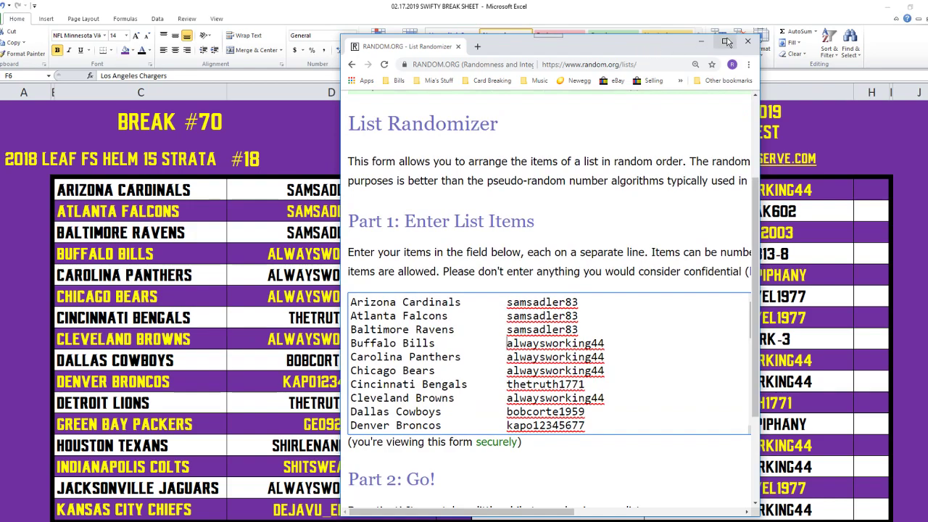
pyautogui.click(725, 41)
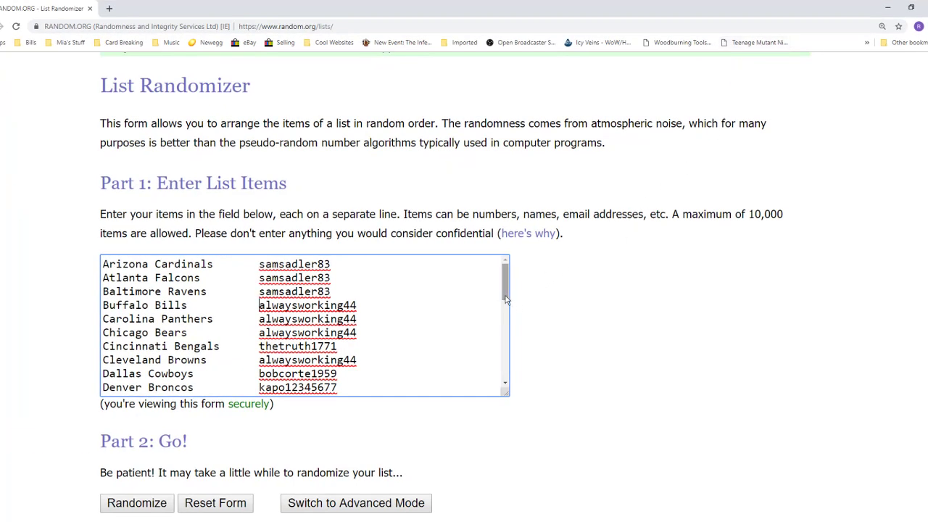
pyautogui.scroll(2, 530, 290)
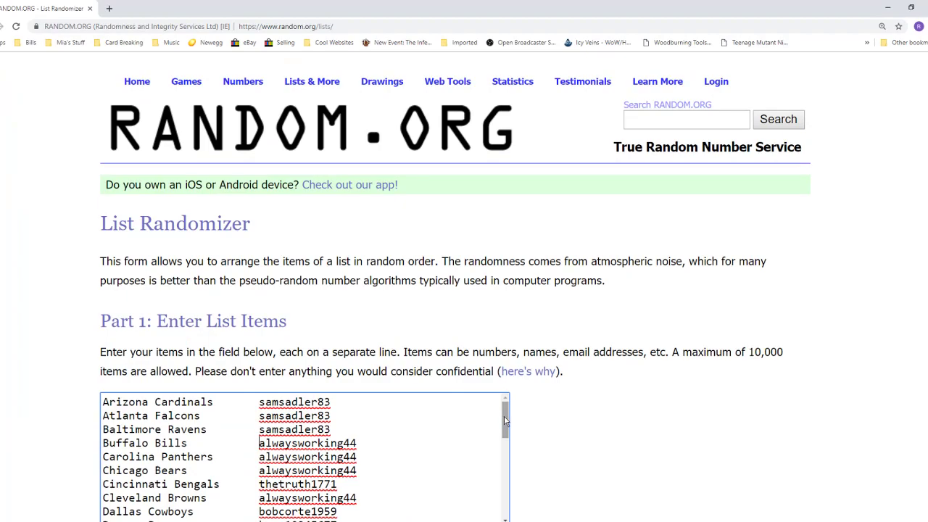
# - Randomize the aligned list of NFL teams and participant usernames five times in total
pyautogui.moveTo(505, 421); pyautogui.dragTo(538, 502)
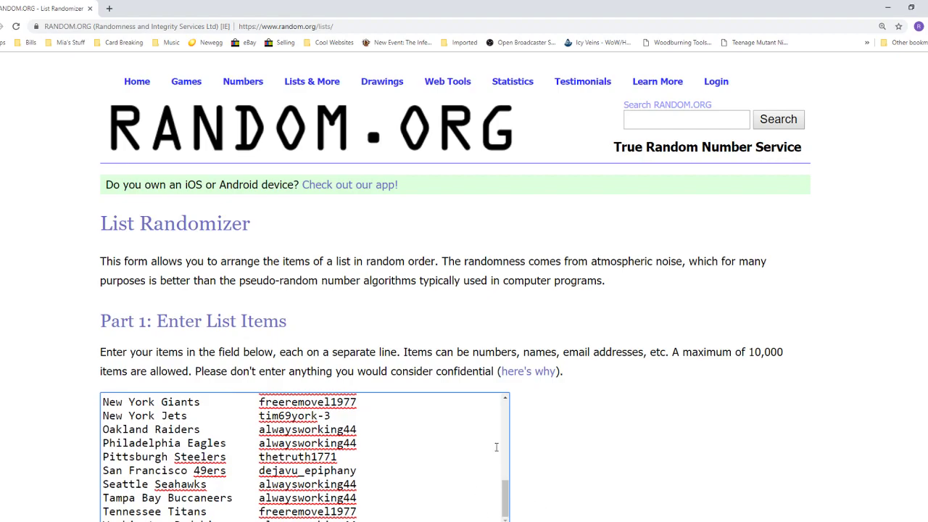
pyautogui.scroll(-3, 611, 460)
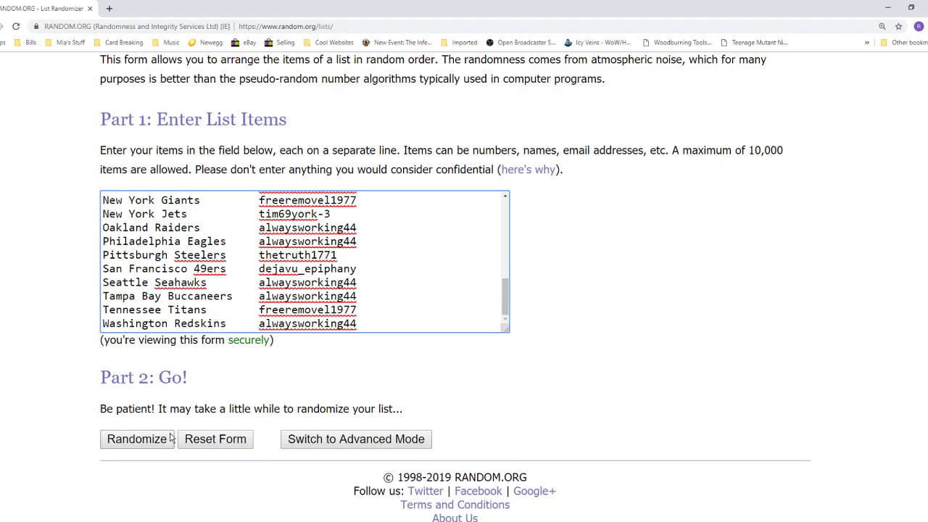
pyautogui.click(164, 443)
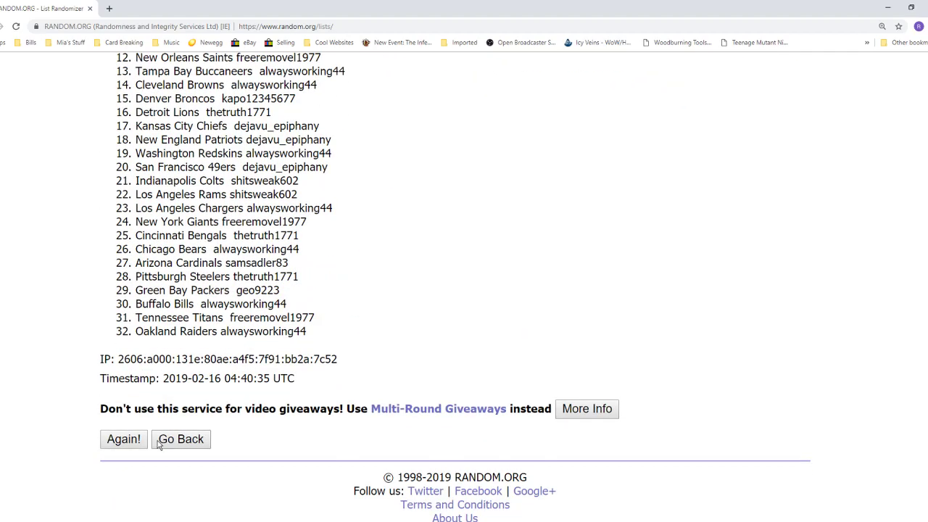
pyautogui.click(136, 442)
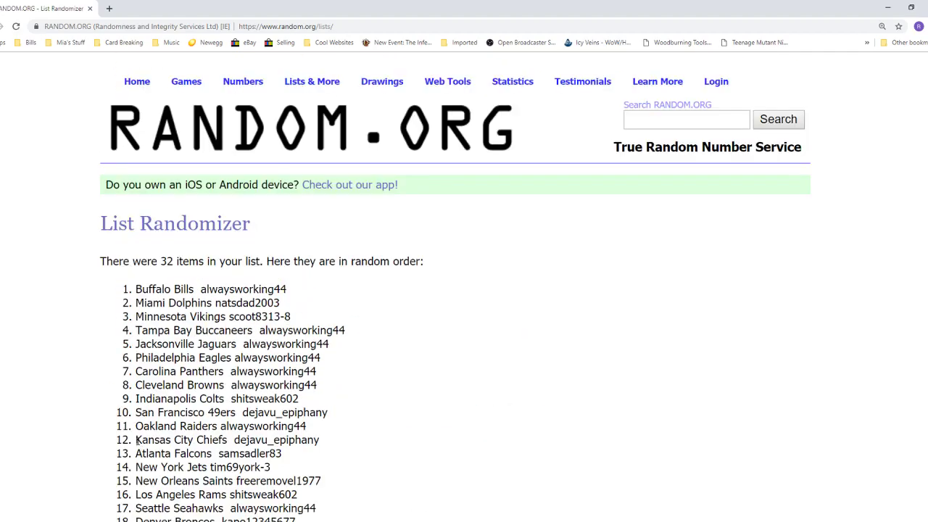
pyautogui.click(140, 442)
pyautogui.click(135, 444)
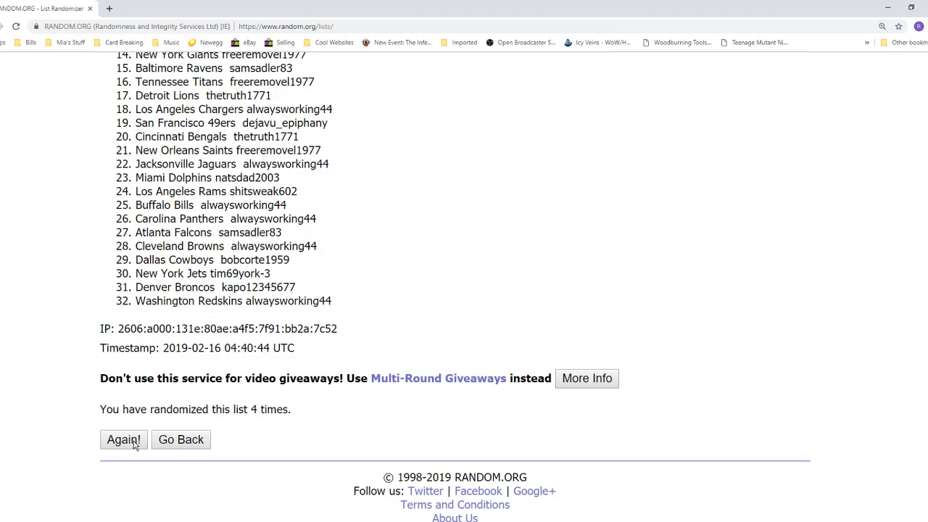
pyautogui.click(134, 444)
# - Highlight the randomization count below the results and the first-place entry at the head of the randomized list
pyautogui.moveTo(212, 410); pyautogui.dragTo(367, 411)
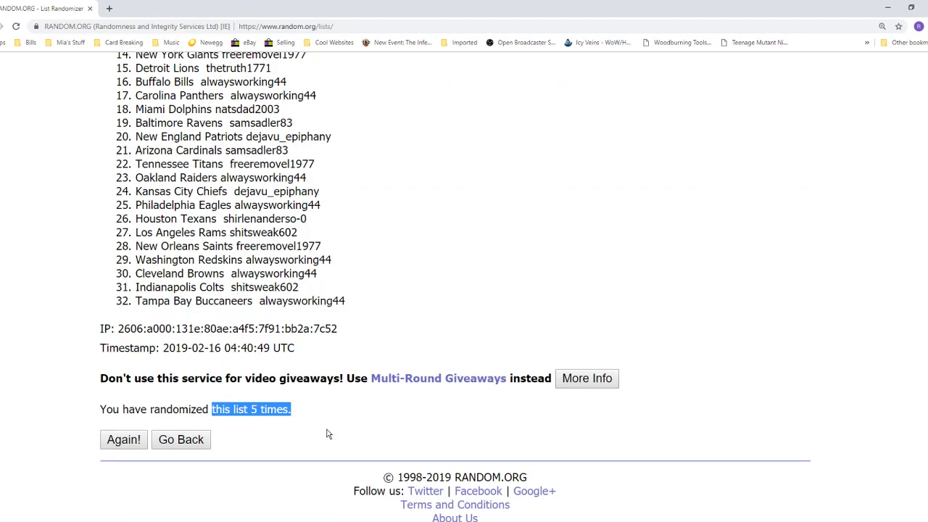
pyautogui.scroll(5, 327, 434)
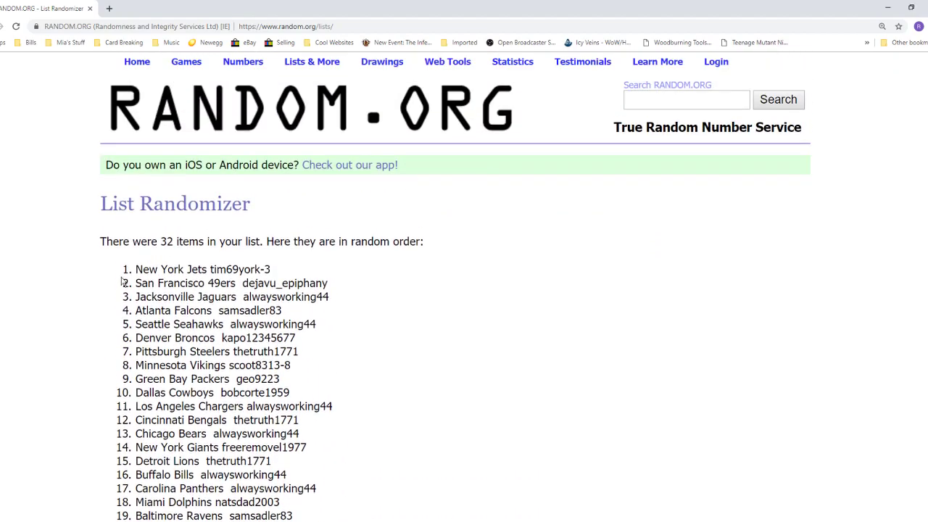
pyautogui.moveTo(134, 269); pyautogui.dragTo(270, 266)
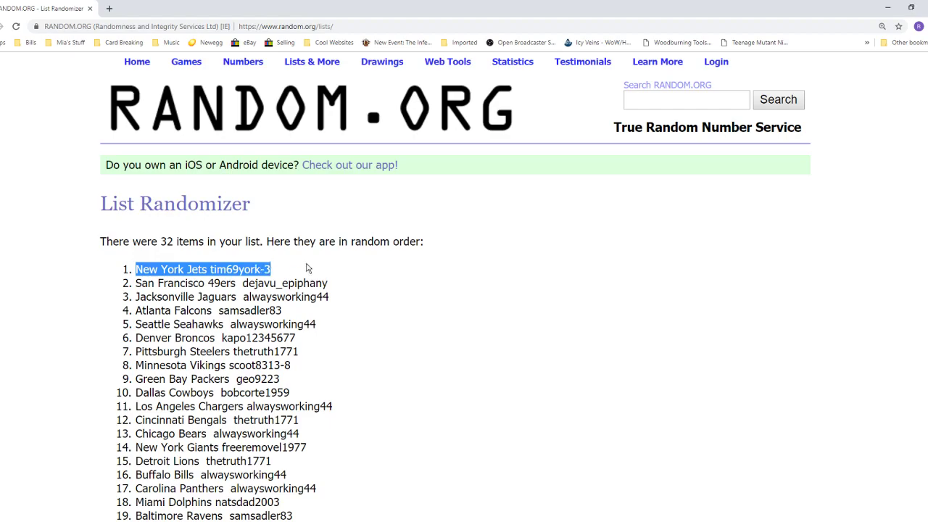